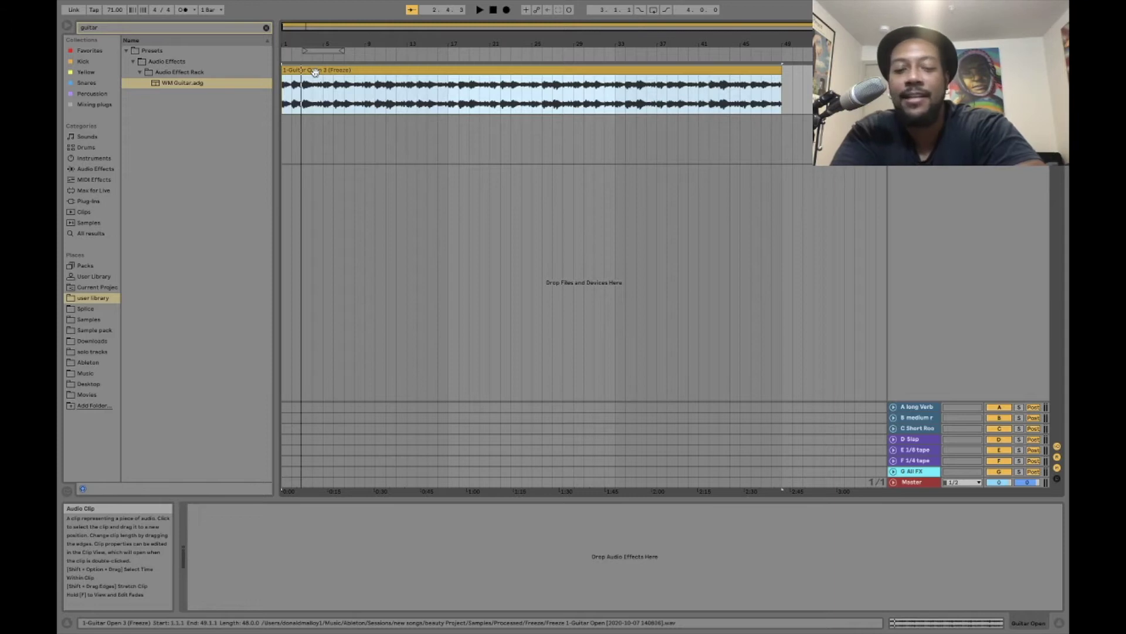
# Play the dry, effect-free guitar track from the start of the arrangement.
pyautogui.press('space')
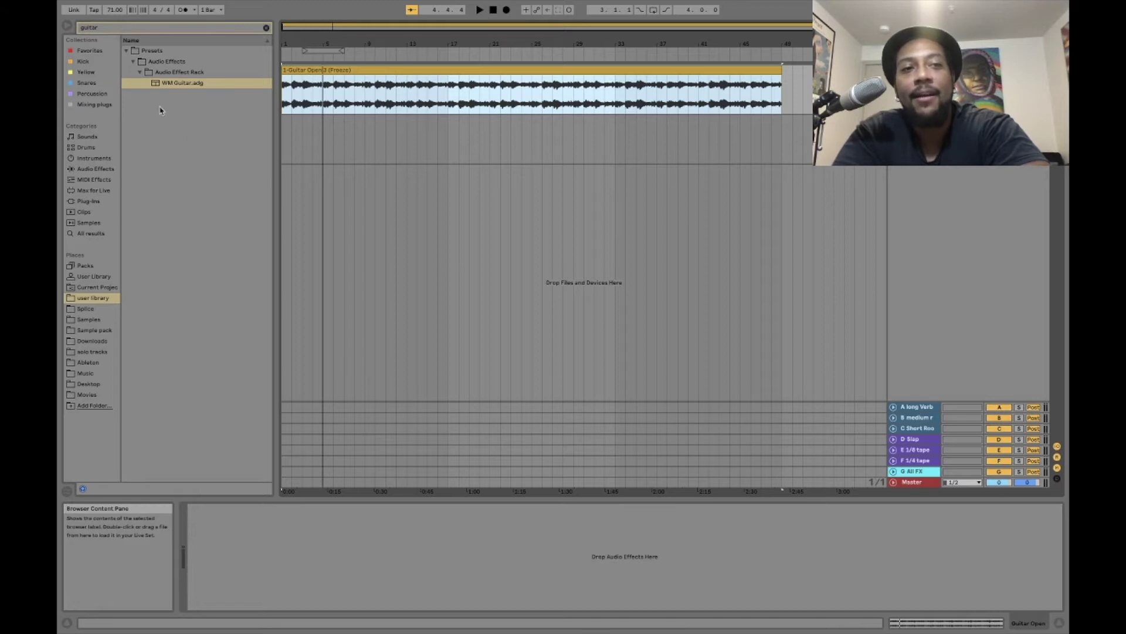
# Load WM Guitar.adg from the browser onto the guitar track, exposing its eight macros.
pyautogui.moveTo(166, 85); pyautogui.dragTo(339, 86)
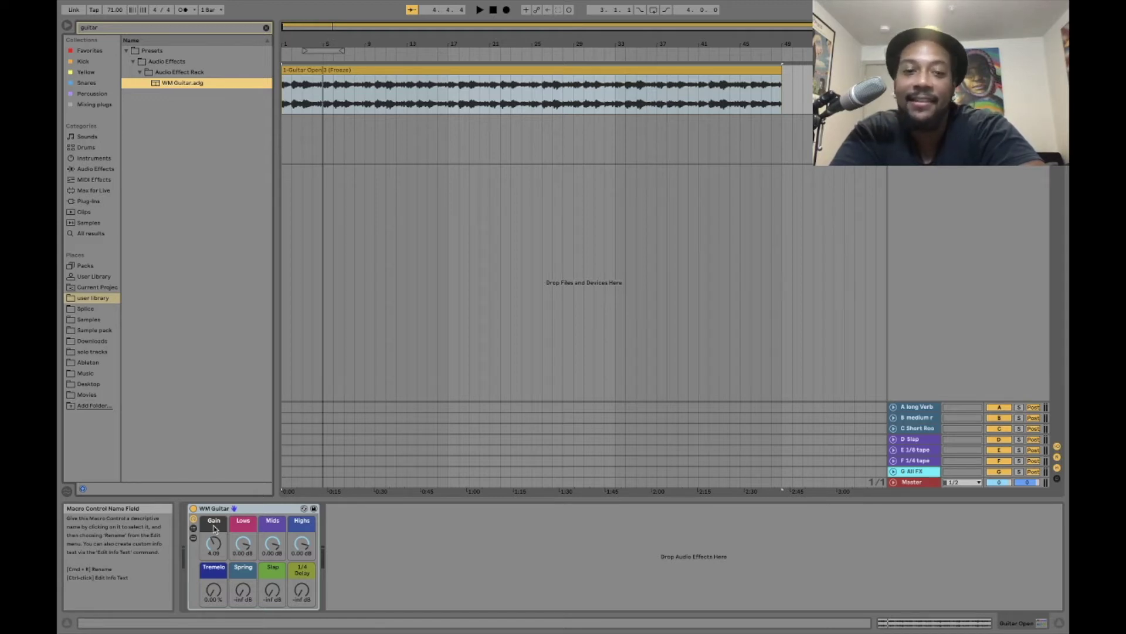
# Play the guitar and compare the sound with the WM Guitar rack bypassed and re-enabled.
pyautogui.press('space')
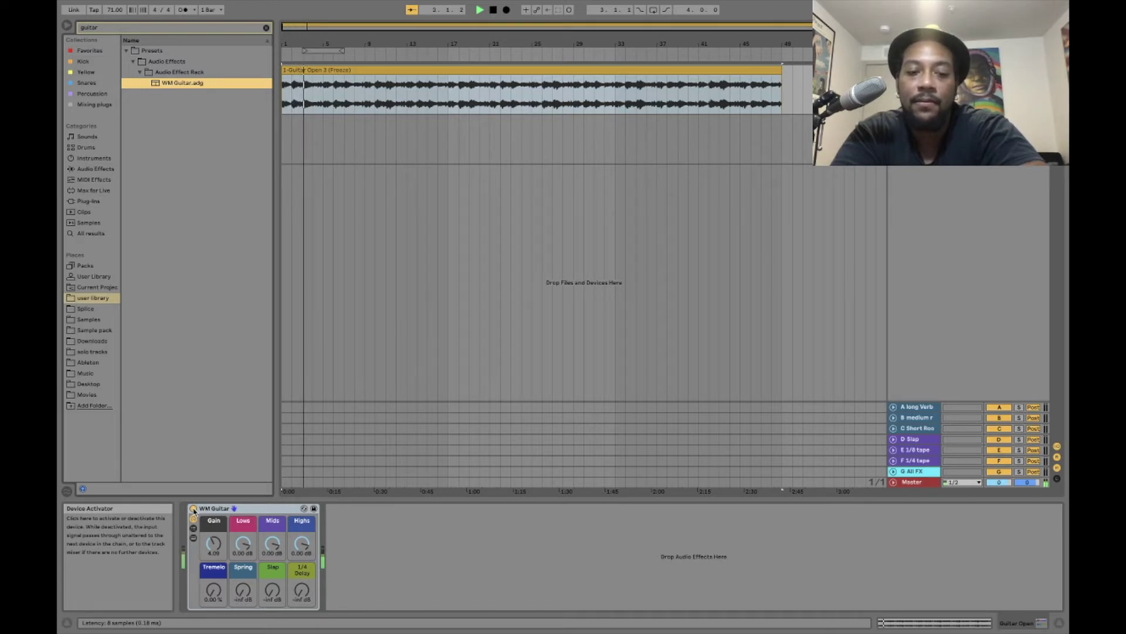
pyautogui.click(193, 508)
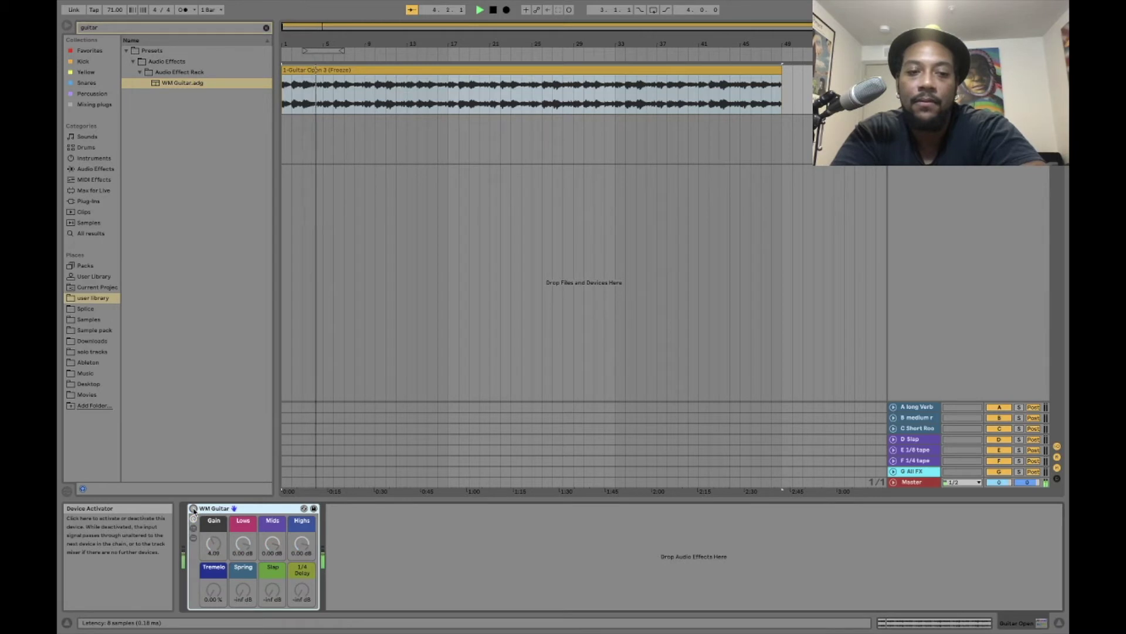
pyautogui.click(193, 509)
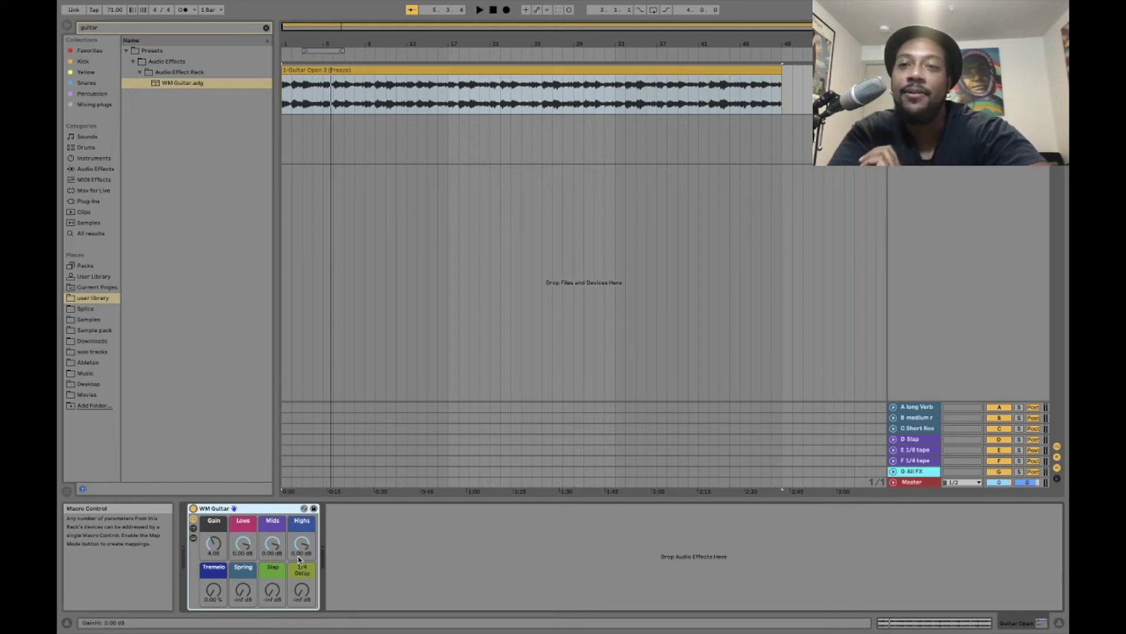
# During playback, set Gain near 4, Lows -4.08 dB, Mids 2.22 dB and Highs -3.13 dB.
pyautogui.press('space')
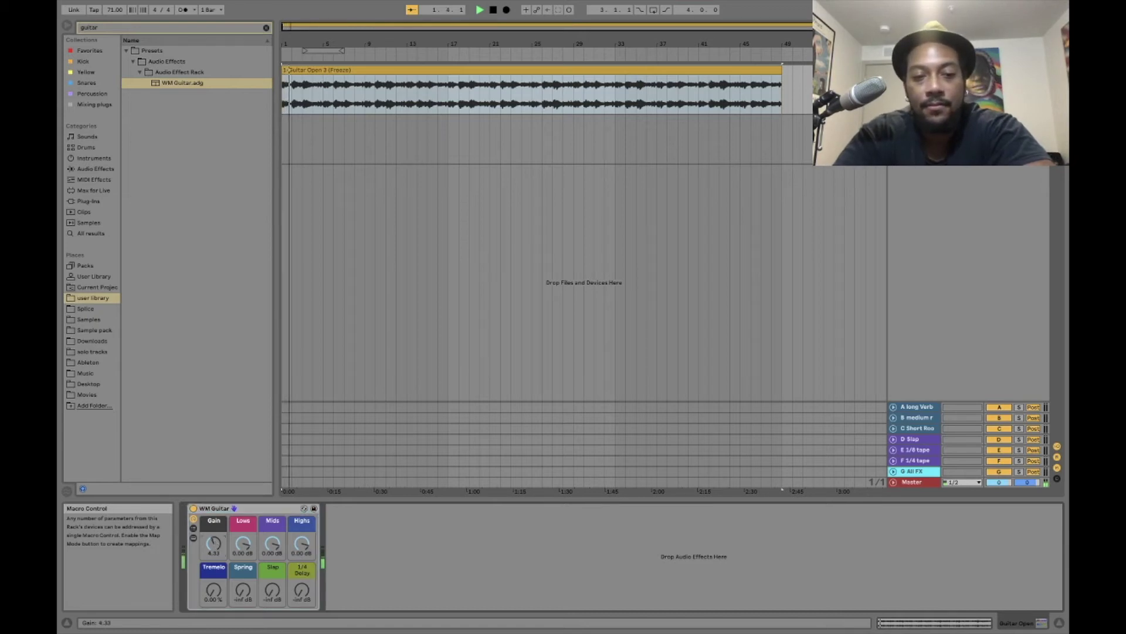
pyautogui.moveTo(223, 556)
pyautogui.mouseDown()
pyautogui.moveTo(222, 539)
pyautogui.moveTo(214, 557)
pyautogui.mouseUp()
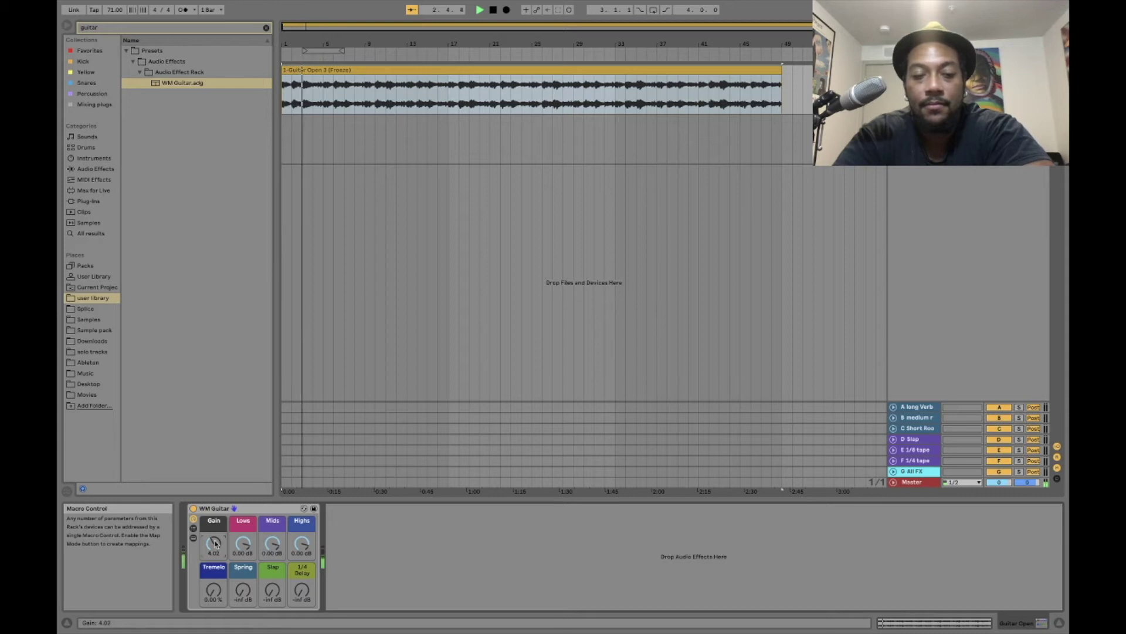
pyautogui.moveTo(243, 545)
pyautogui.mouseDown()
pyautogui.moveTo(243, 529)
pyautogui.moveTo(243, 572)
pyautogui.mouseUp()
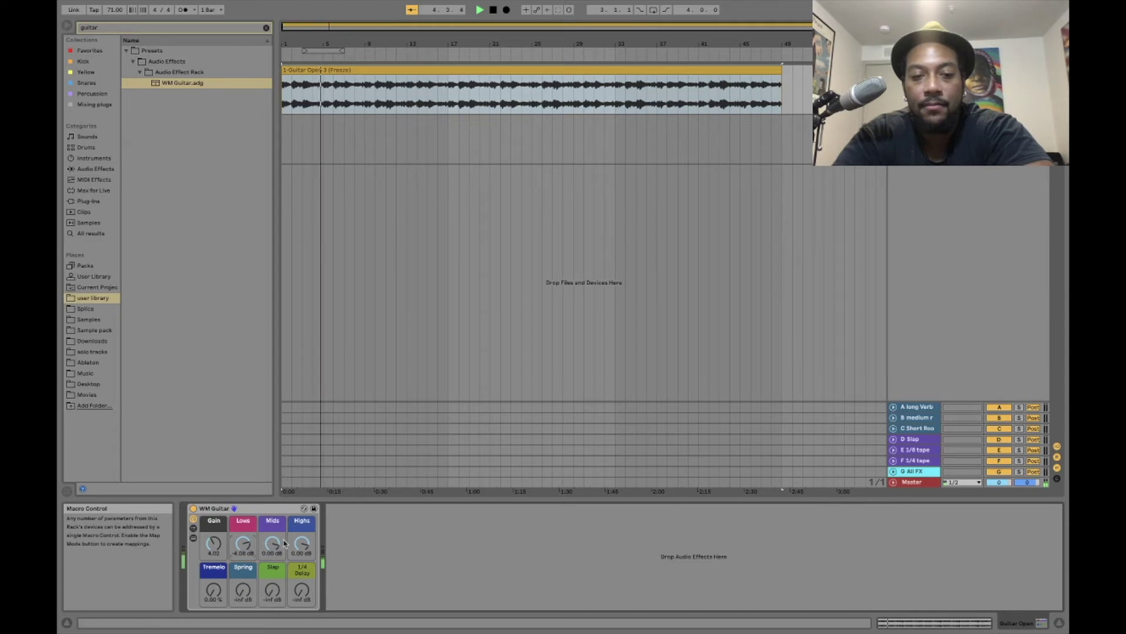
pyautogui.moveTo(272, 543); pyautogui.dragTo(272, 535)
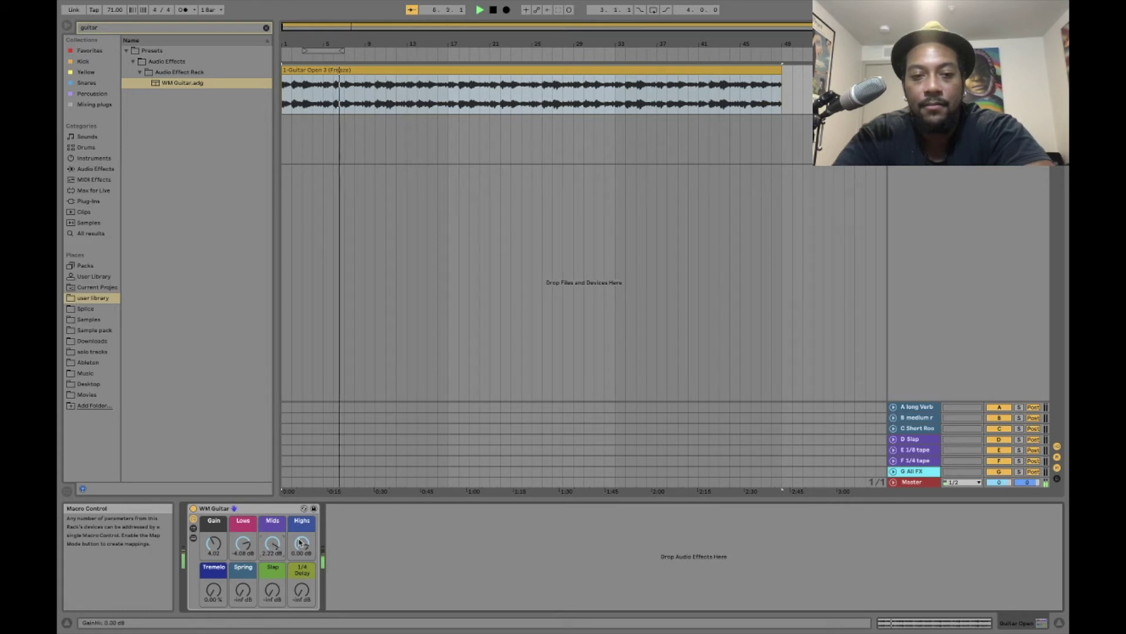
pyautogui.click(194, 509)
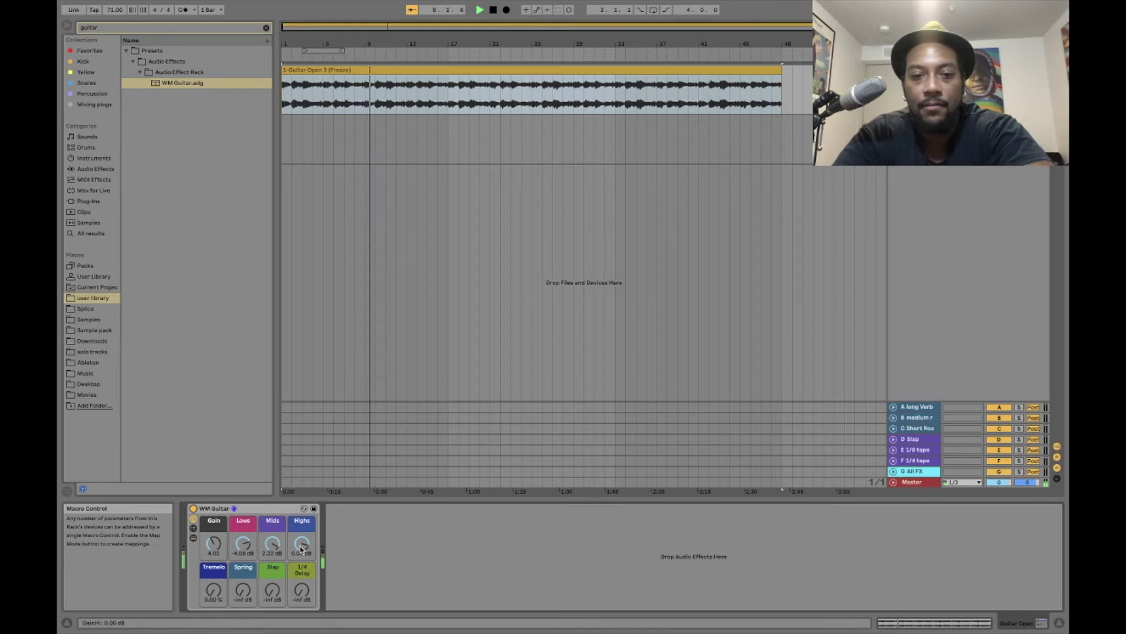
pyautogui.moveTo(302, 547); pyautogui.dragTo(301, 550)
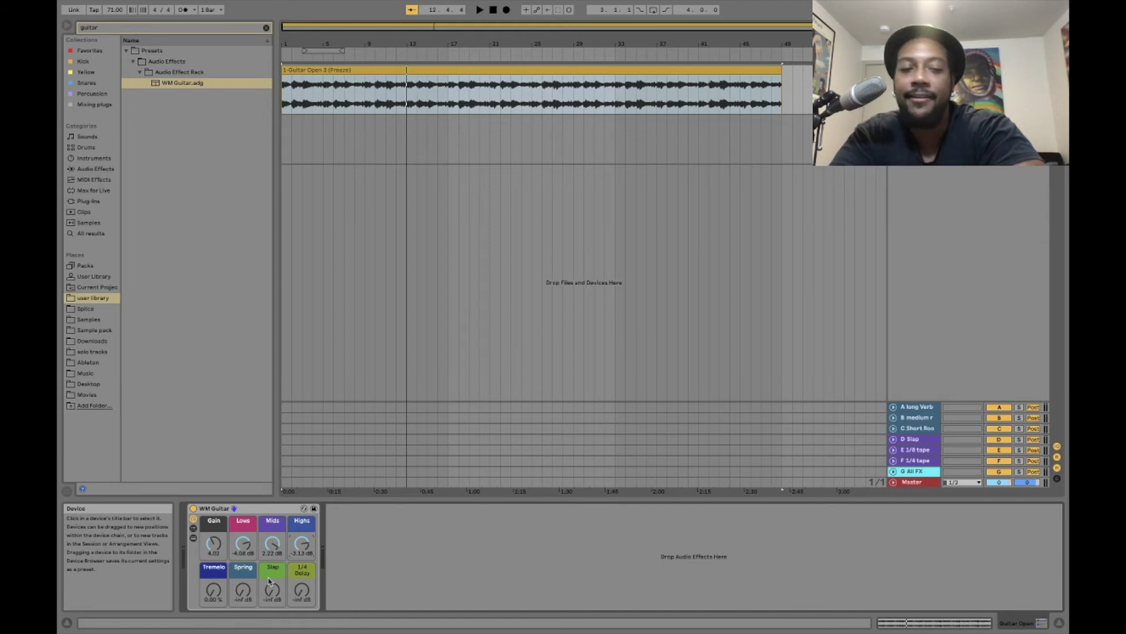
# Play the guitar and raise the Slap macro from -inf to about -10.9 dB.
pyautogui.press('space')
pyautogui.moveTo(271, 589)
pyautogui.mouseDown()
pyautogui.moveTo(271, 573)
pyautogui.moveTo(272, 591)
pyautogui.mouseUp()
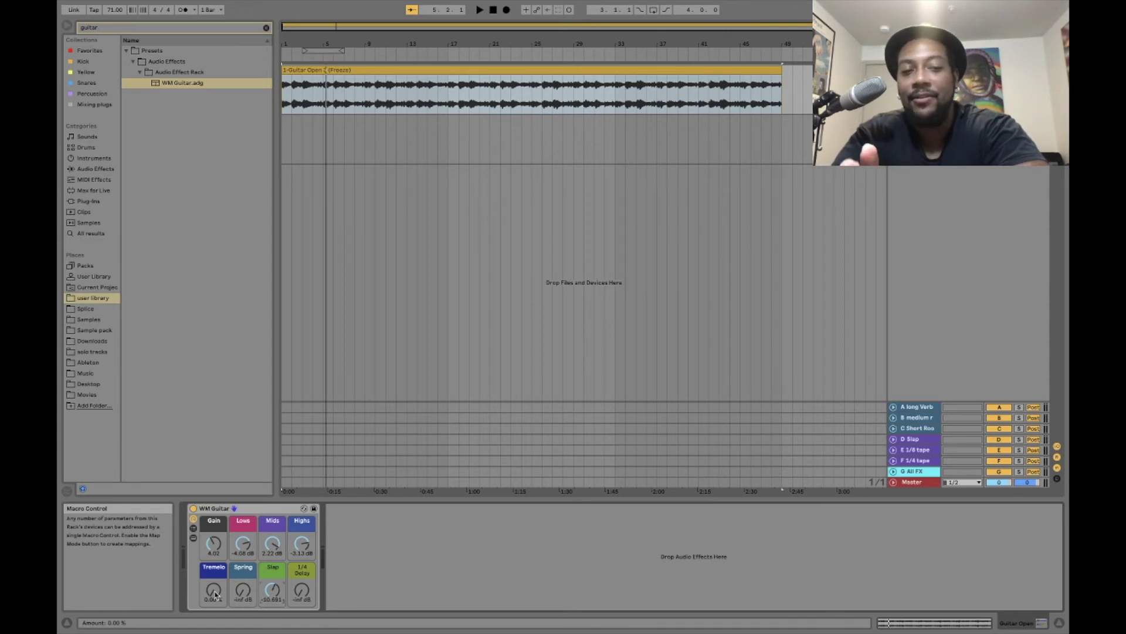
# During playback, push the Tremolo macro to 51%, settle it at 26%, then stop.
pyautogui.press('space')
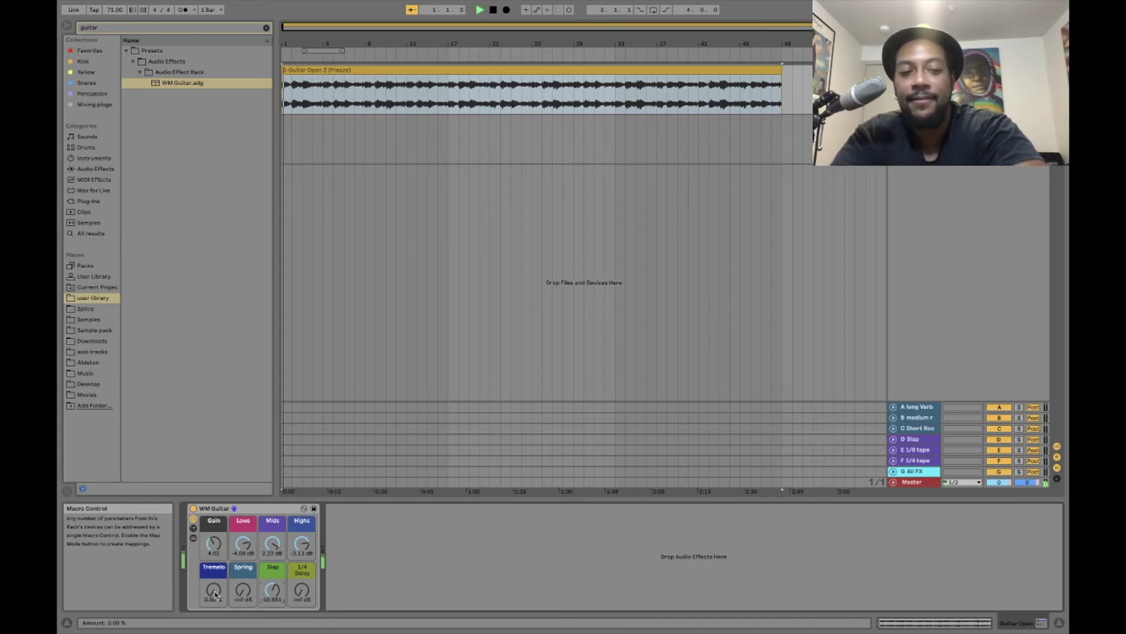
pyautogui.moveTo(215, 595)
pyautogui.mouseDown()
pyautogui.moveTo(215, 555)
pyautogui.moveTo(215, 607)
pyautogui.mouseUp()
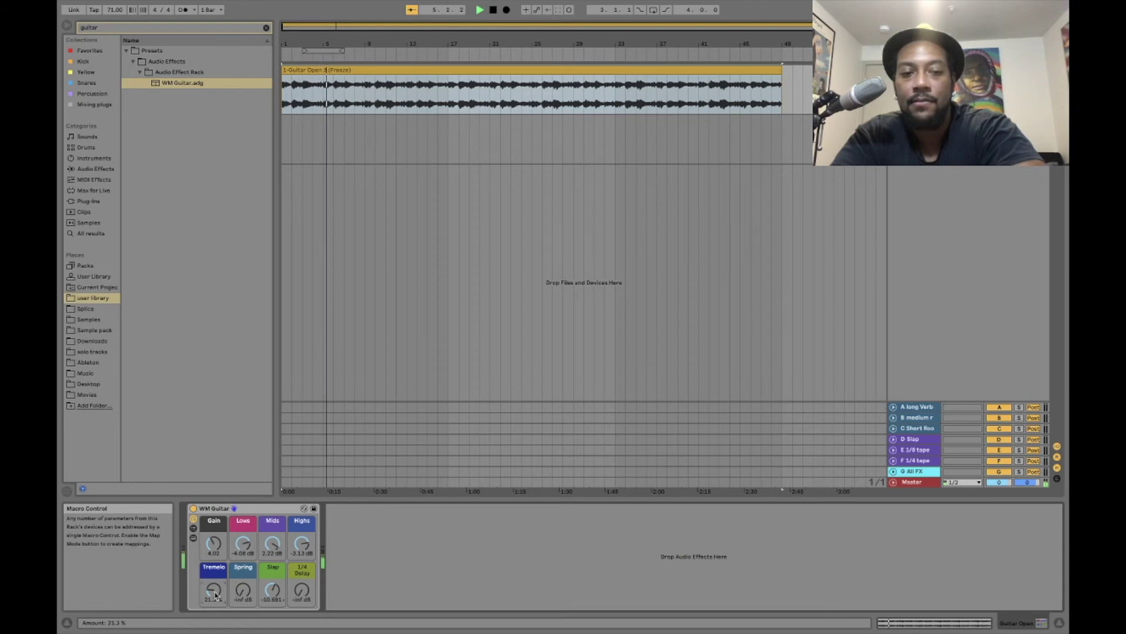
pyautogui.moveTo(216, 596); pyautogui.dragTo(215, 589)
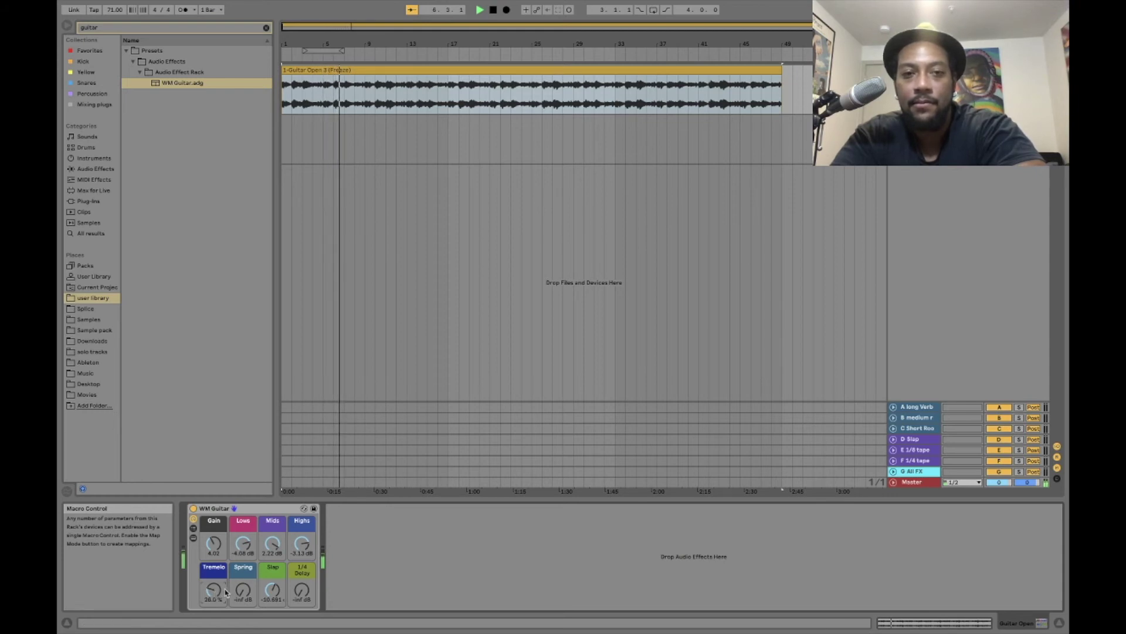
pyautogui.click(243, 590)
pyautogui.press('space')
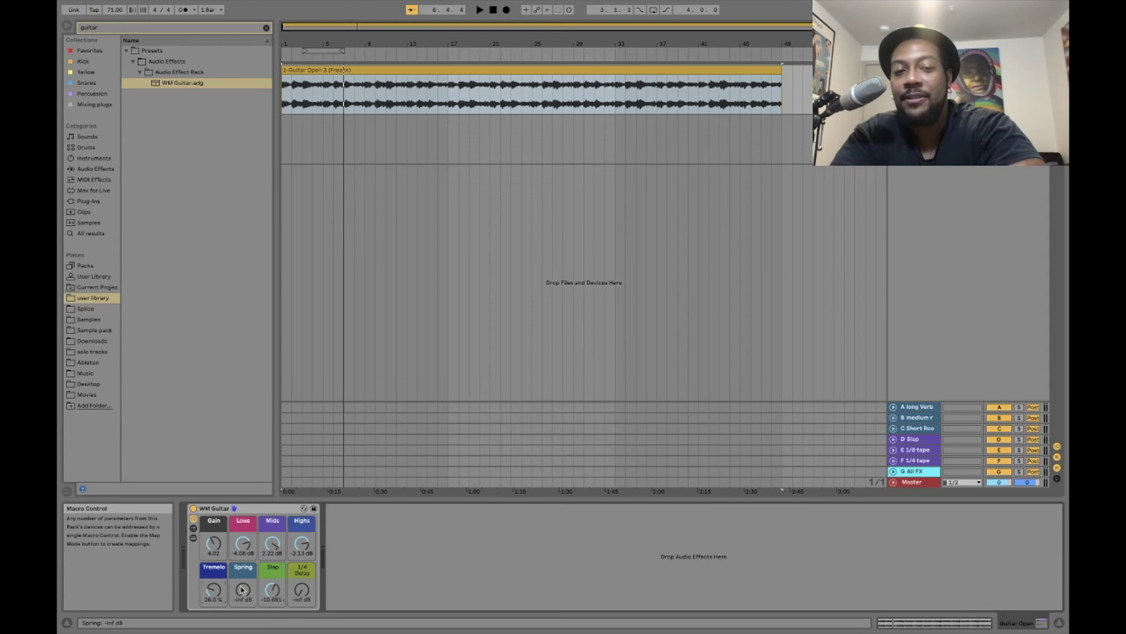
# Play the guitar and raise the Spring macro from -inf to about -10.9 dB.
pyautogui.press('space')
pyautogui.moveTo(243, 591)
pyautogui.mouseDown()
pyautogui.moveTo(244, 577)
pyautogui.moveTo(242, 598)
pyautogui.mouseUp()
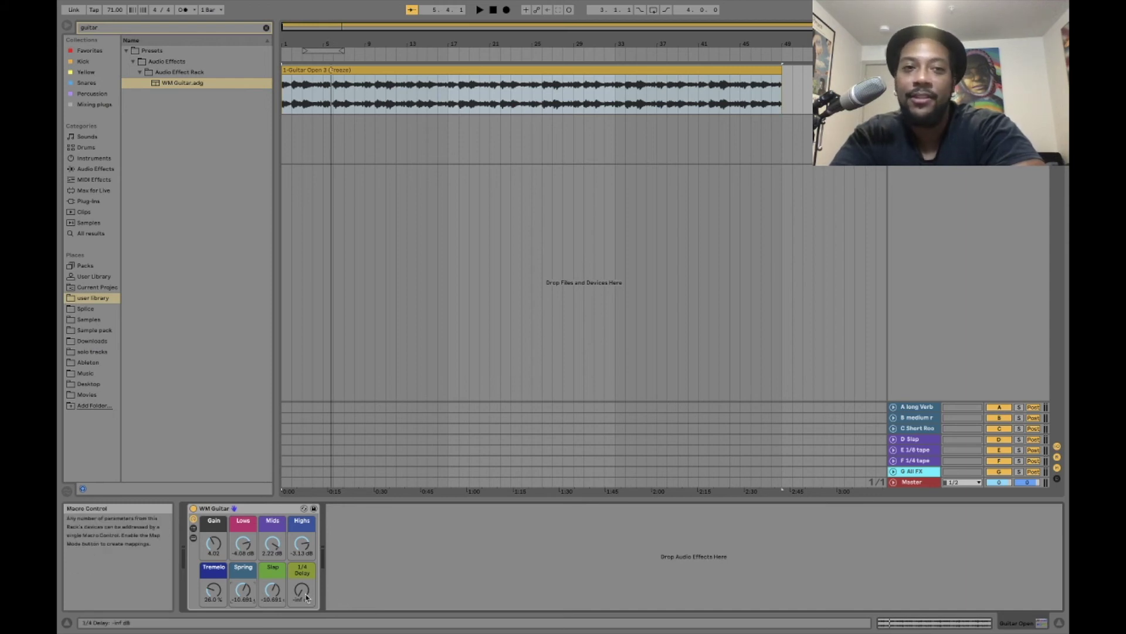
# Play the guitar and bring the 1/4 Delay macro up from silent to roughly -19 dB.
pyautogui.press('space')
pyautogui.moveTo(305, 598)
pyautogui.mouseDown()
pyautogui.moveTo(302, 581)
pyautogui.moveTo(303, 602)
pyautogui.mouseUp()
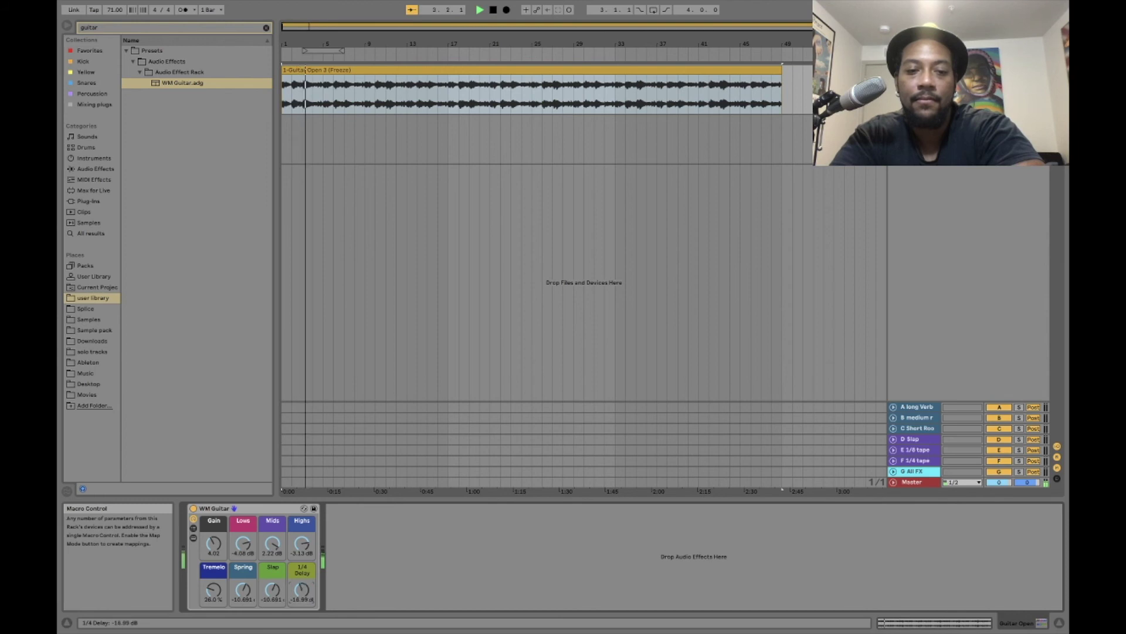